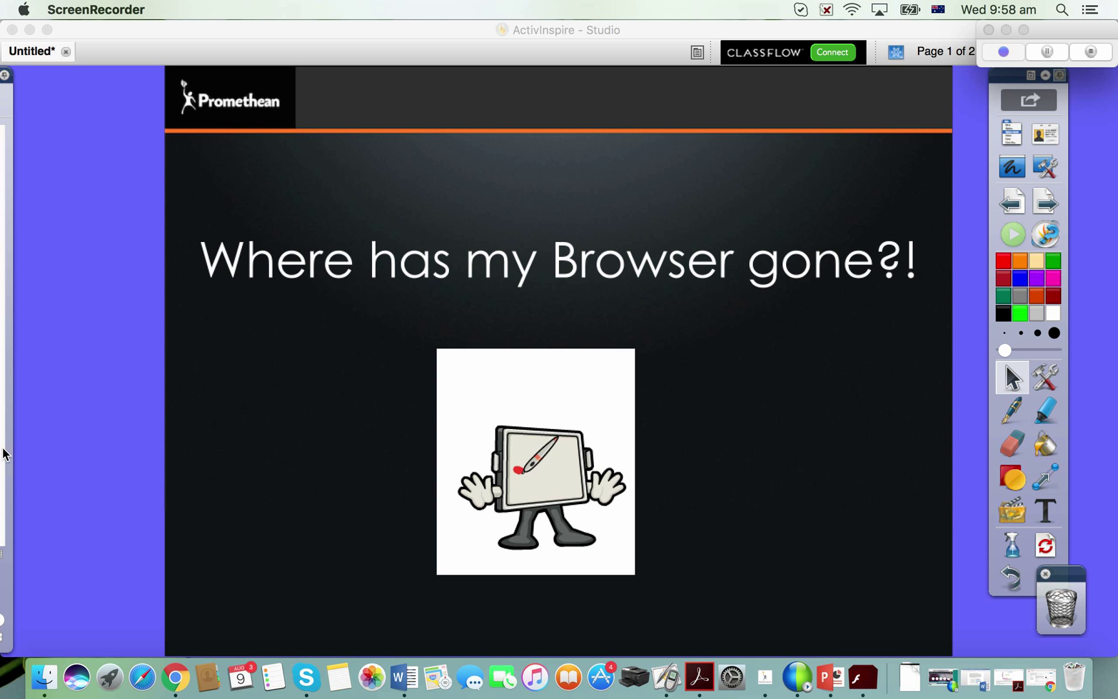
Cycle the browser panel through the Resource, Object and Notes browsers, ending on the Page Browser
click(3, 402)
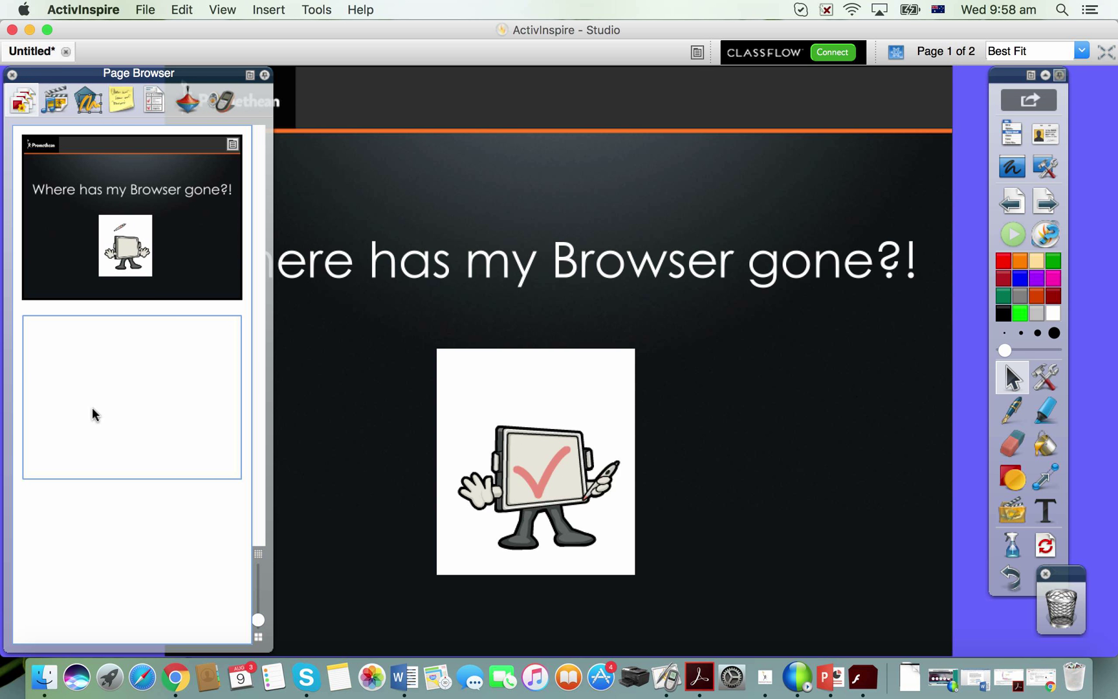
click(53, 111)
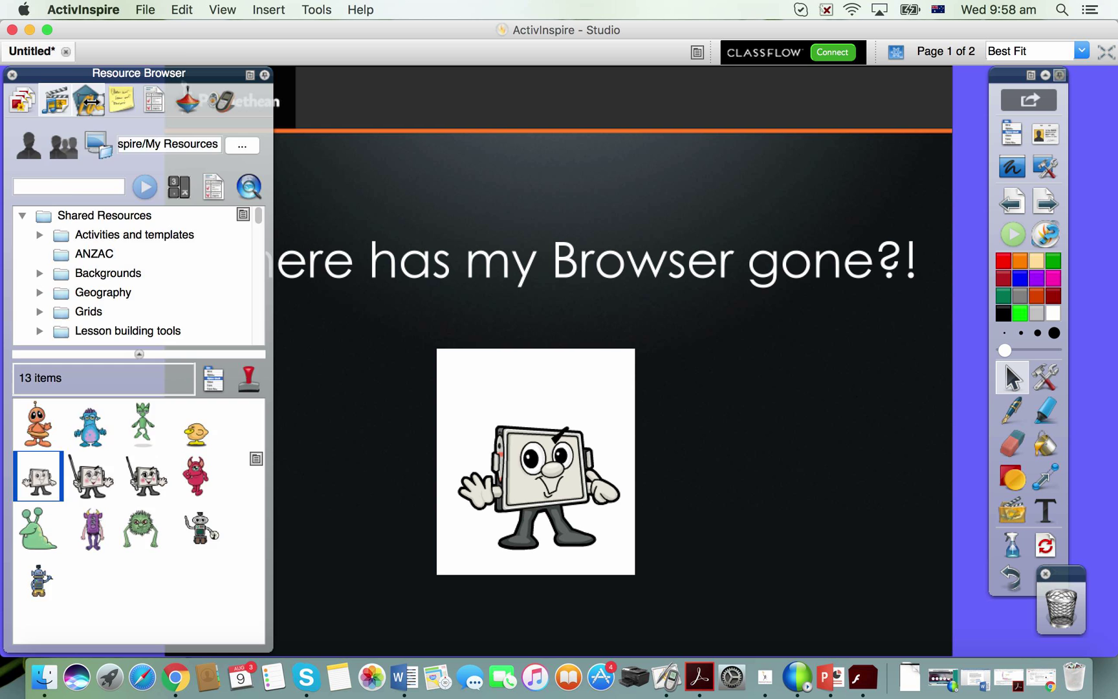
click(90, 102)
click(113, 110)
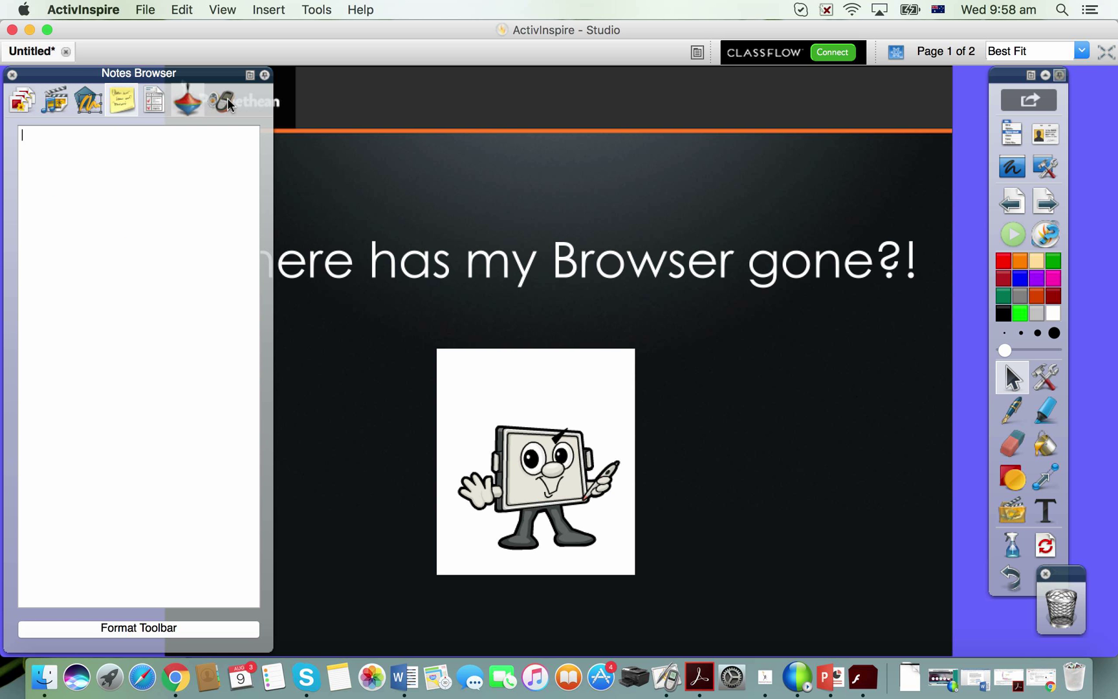
click(20, 104)
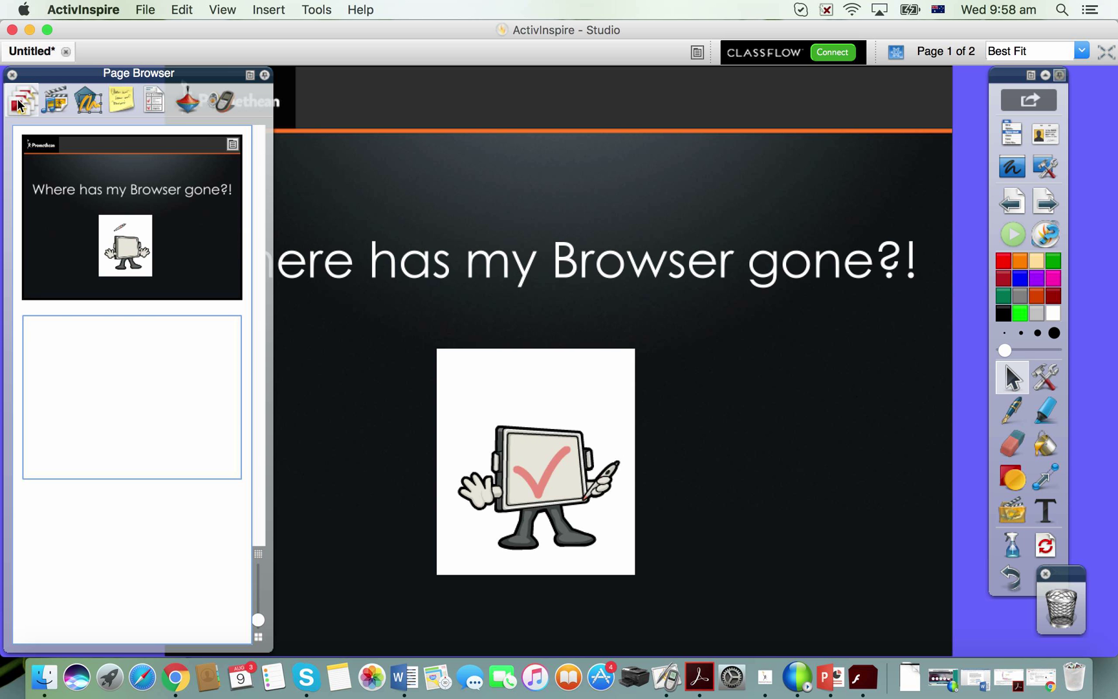
Pin and then unpin the page browser panel, then close the panel
click(264, 76)
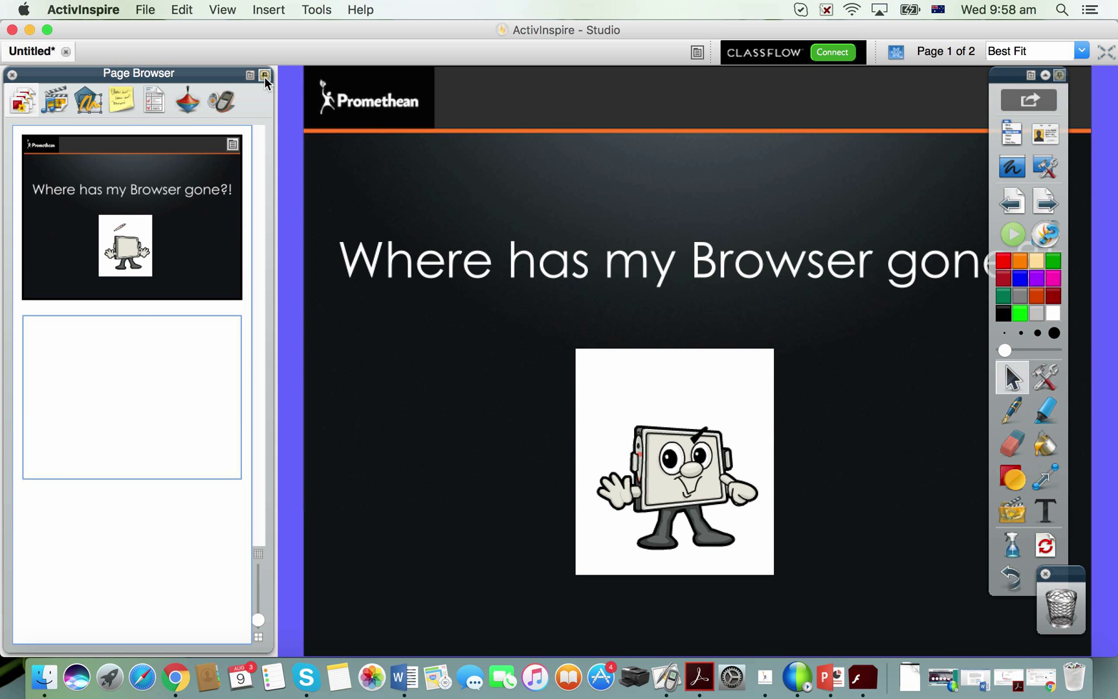
click(264, 78)
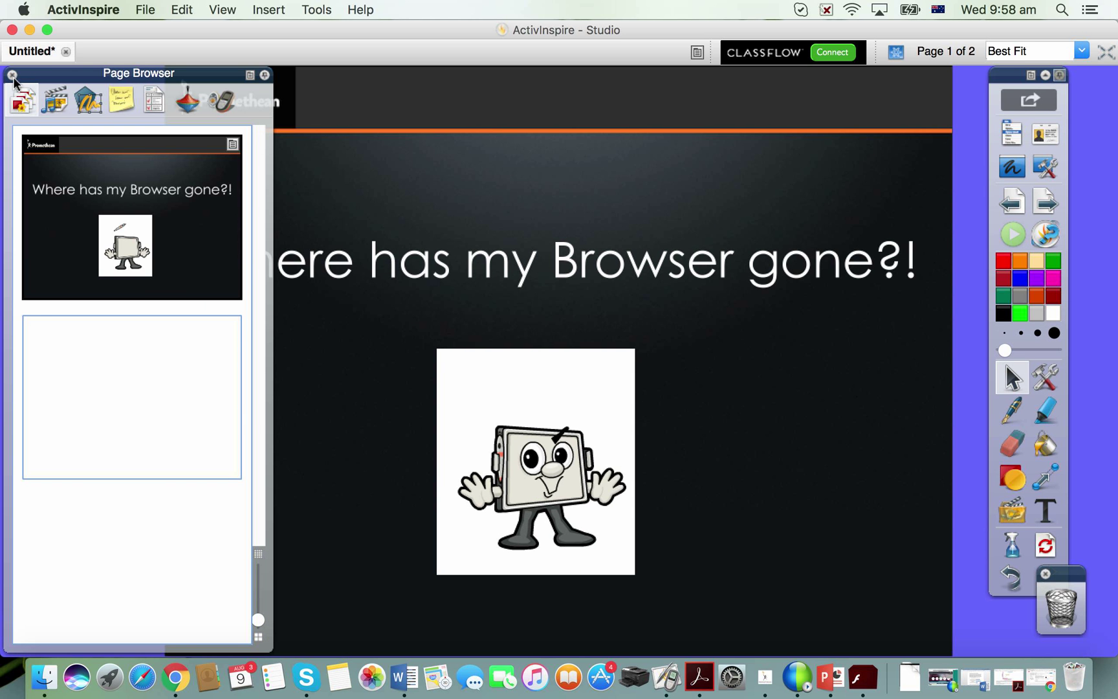
click(12, 76)
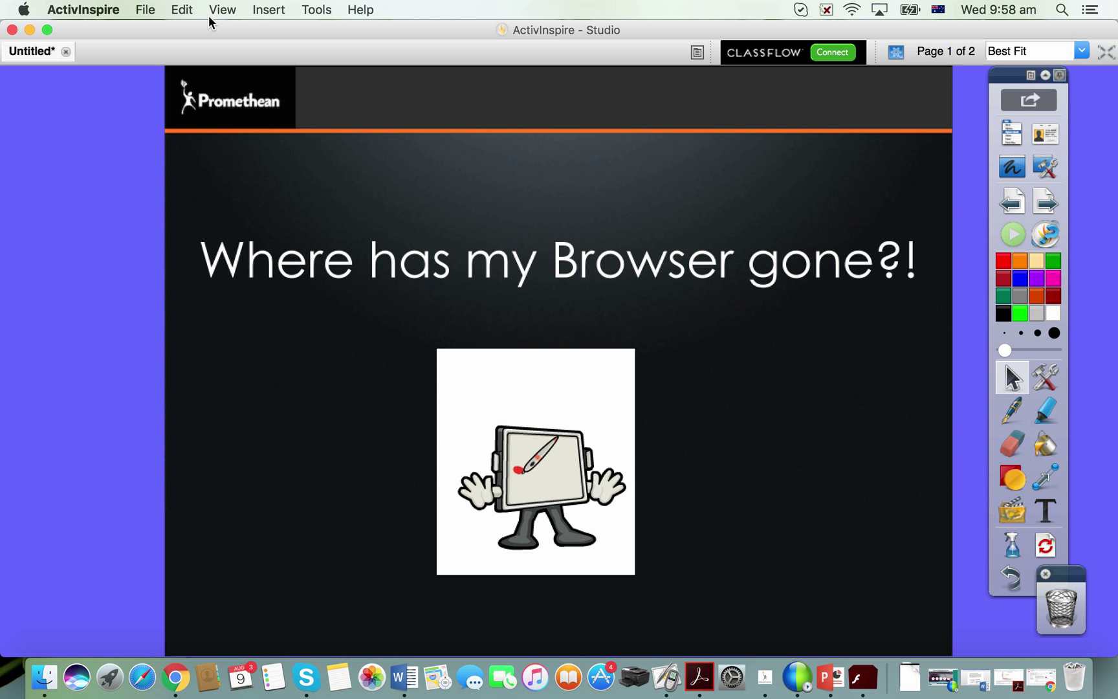
Turn Browsers back on under View, pin the panel, and confirm Browsers is ticked
click(225, 11)
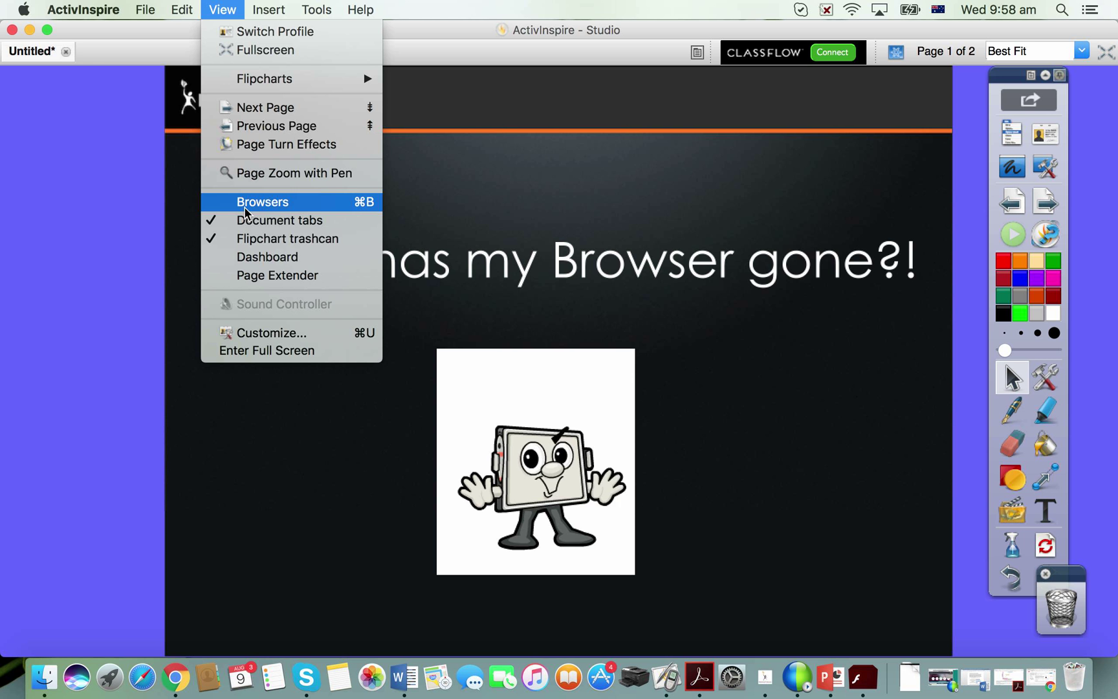
click(367, 205)
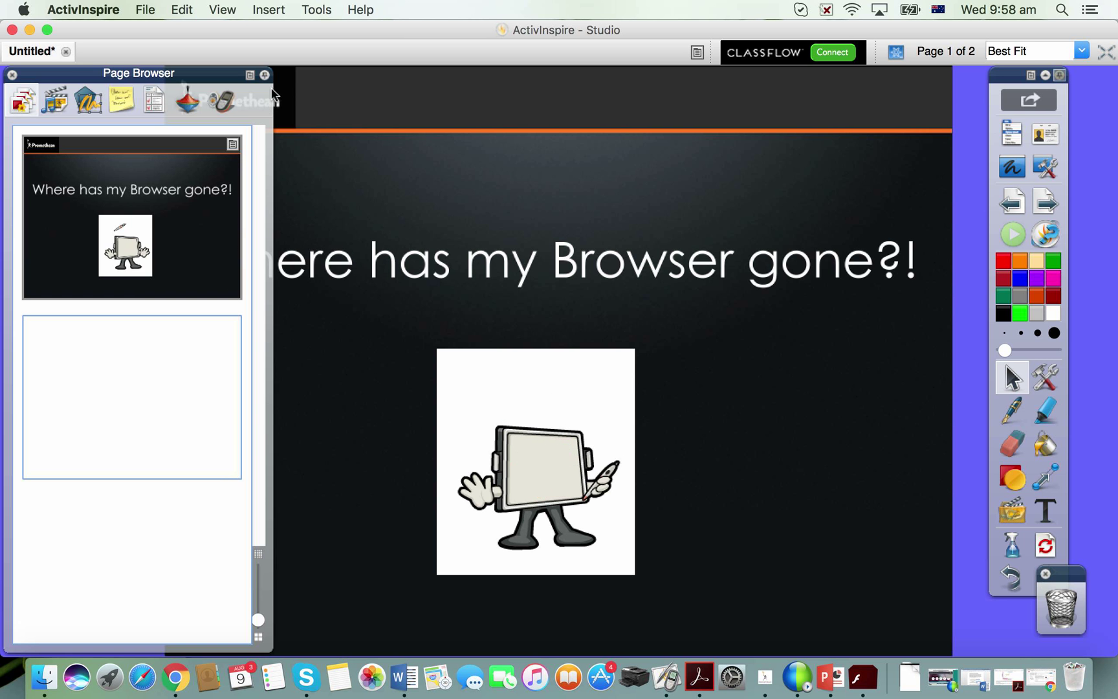
click(266, 74)
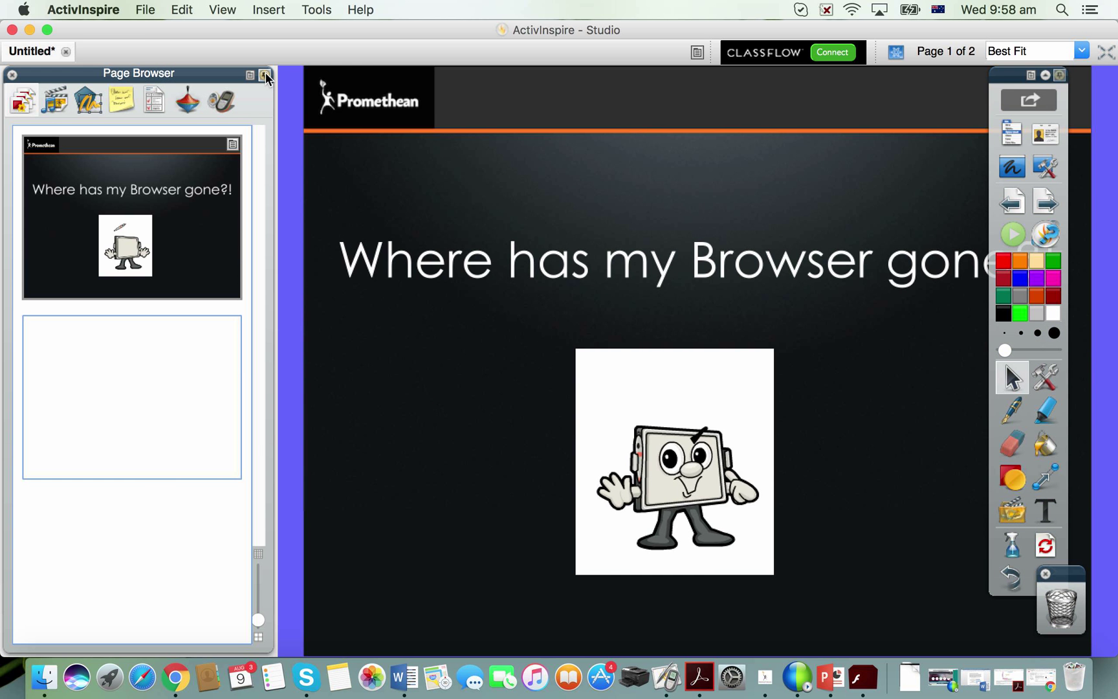
click(223, 10)
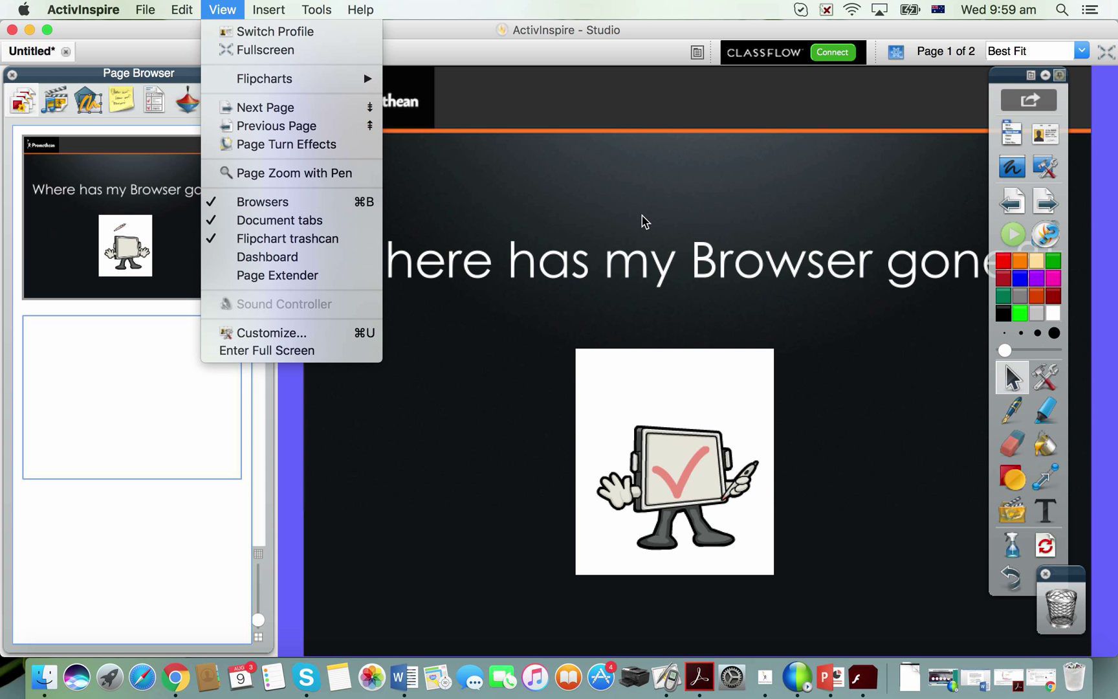
Dismiss the View and toolbox main menus, then close the trashcan widget
click(644, 209)
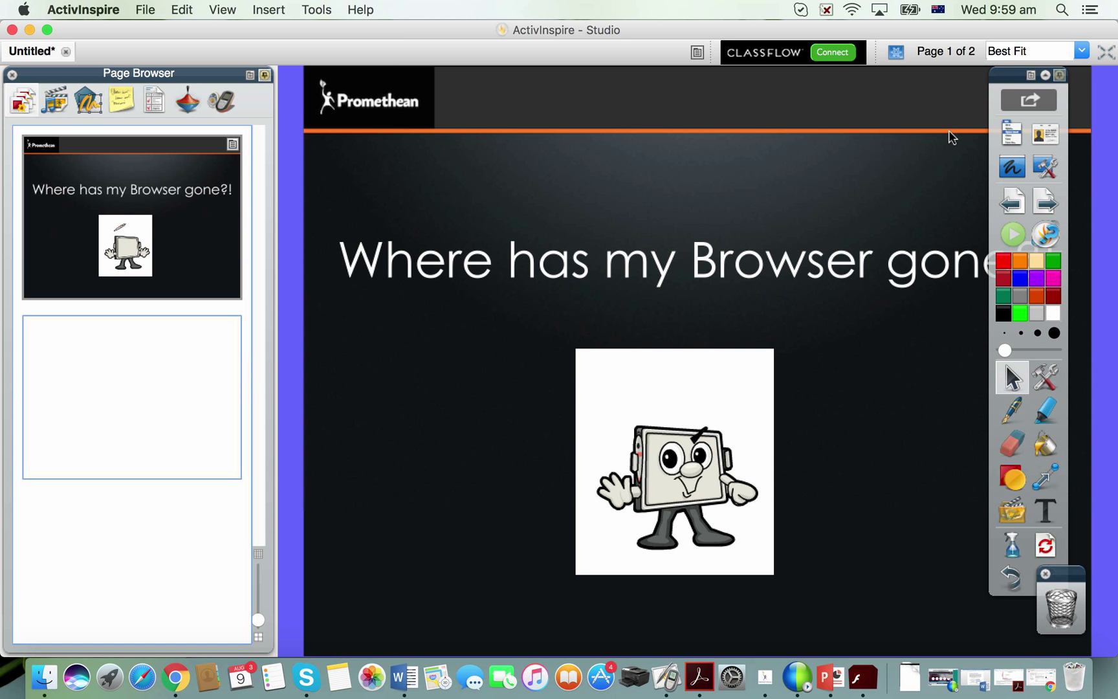
click(1011, 140)
mouse_move(1039, 176)
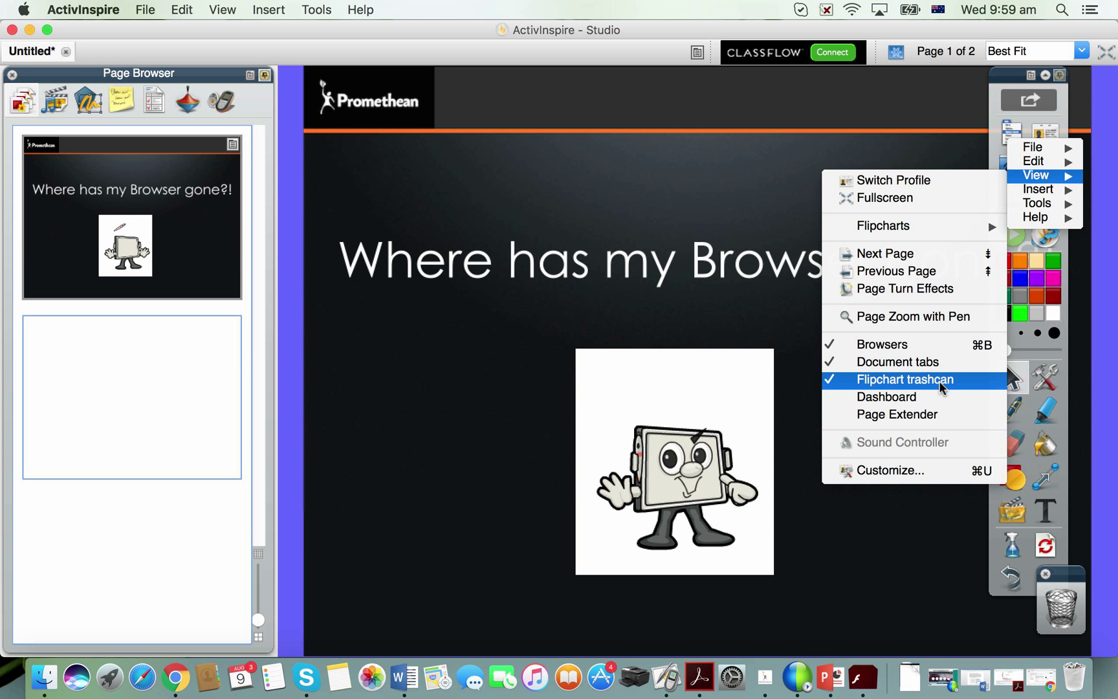
click(1048, 579)
click(1046, 575)
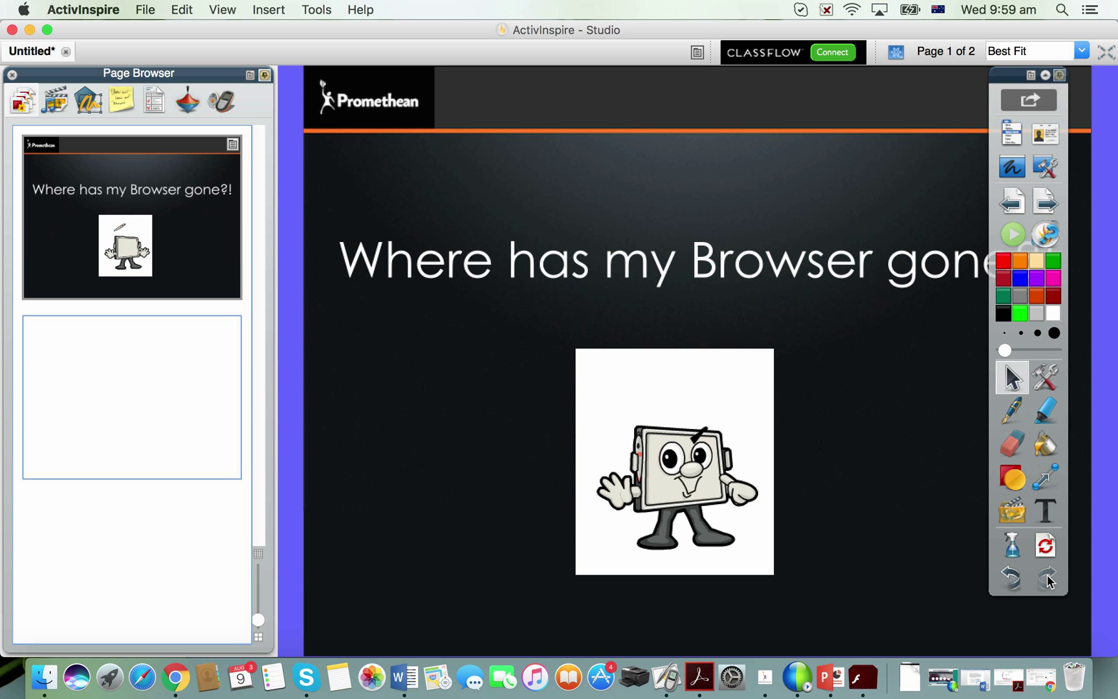